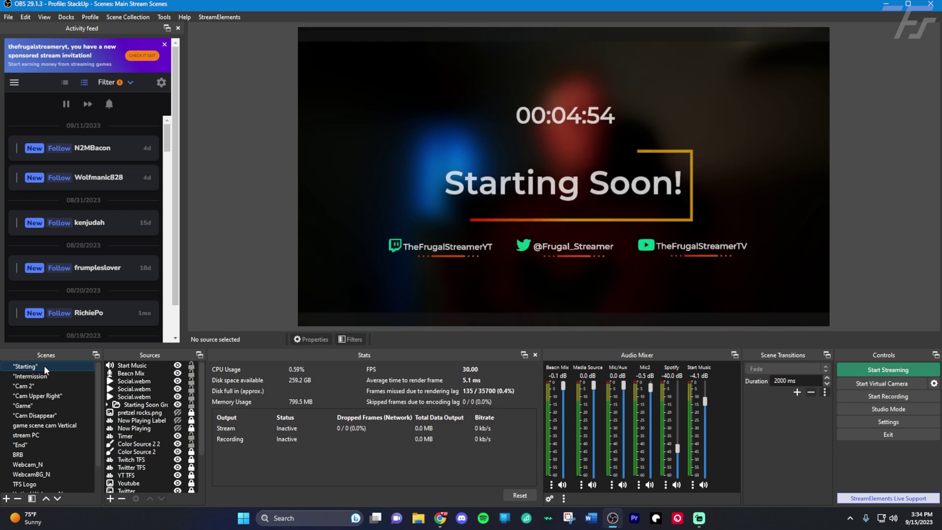
Set OBS to the Intermission scene, then click Download on the Composite Blur 1.0.2 forum thread
{"action": "left_click", "coordinate": [51, 376]}
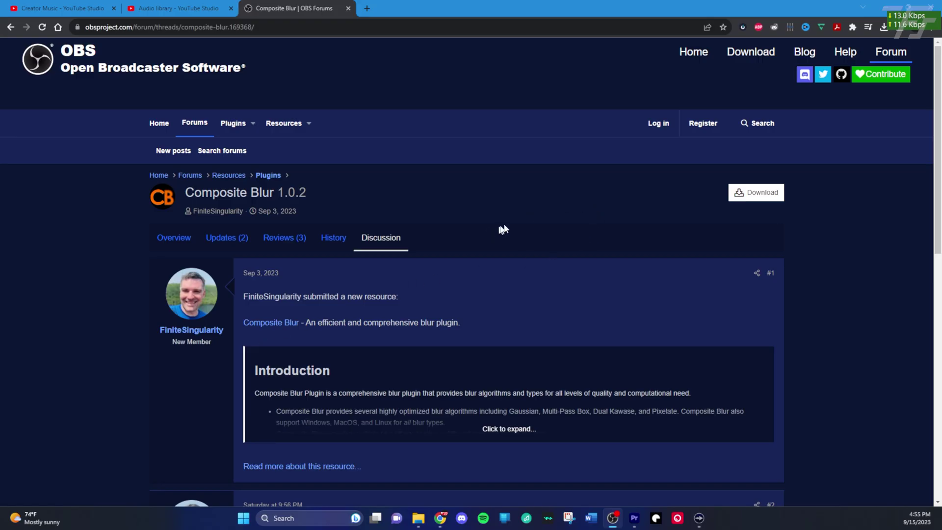
{"action": "left_click", "coordinate": [610, 212]}
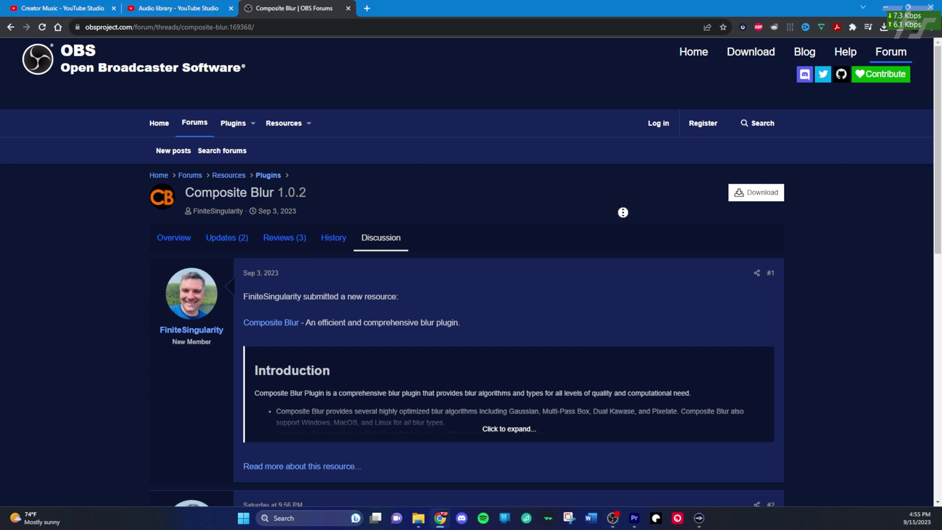
{"action": "scroll", "coordinate": [624, 216], "scroll_direction": "down", "scroll_amount": 1}
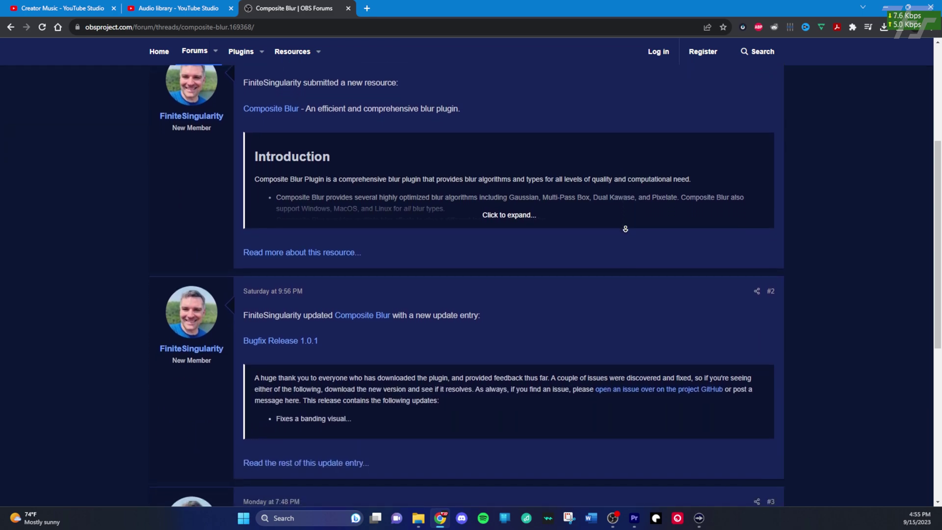
{"action": "middle_click", "coordinate": [627, 224]}
{"action": "scroll", "coordinate": [628, 223], "scroll_direction": "up", "scroll_amount": 4}
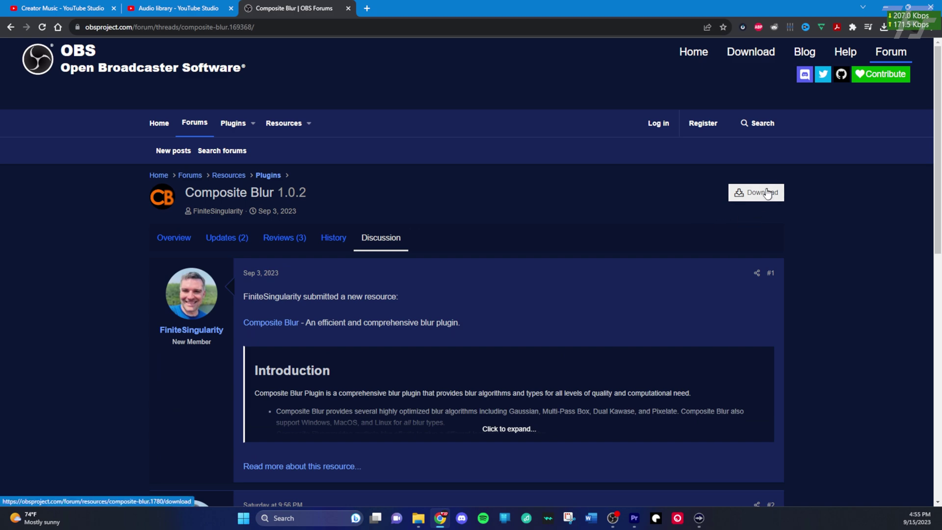
{"action": "left_click", "coordinate": [765, 194]}
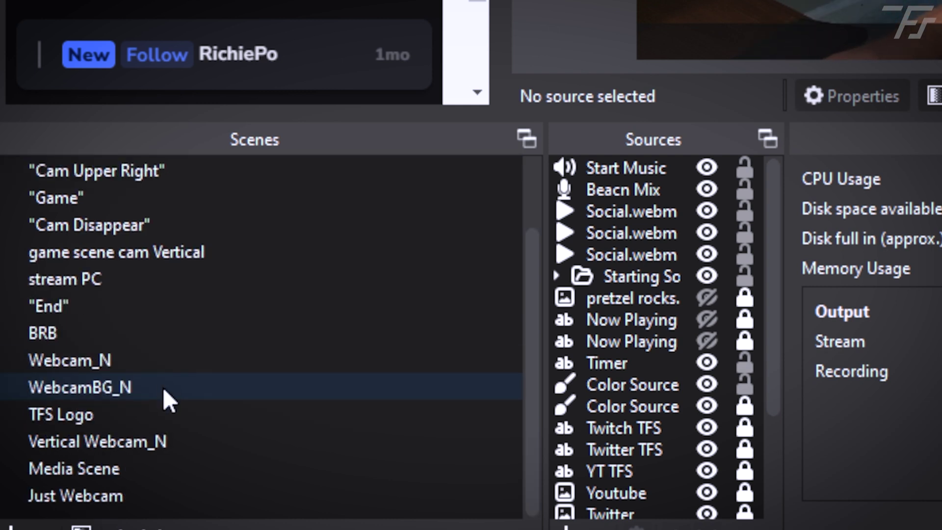
Make WebcamBG_N the active scene, showing its lone Webcam_N source
{"action": "left_click", "coordinate": [141, 387]}
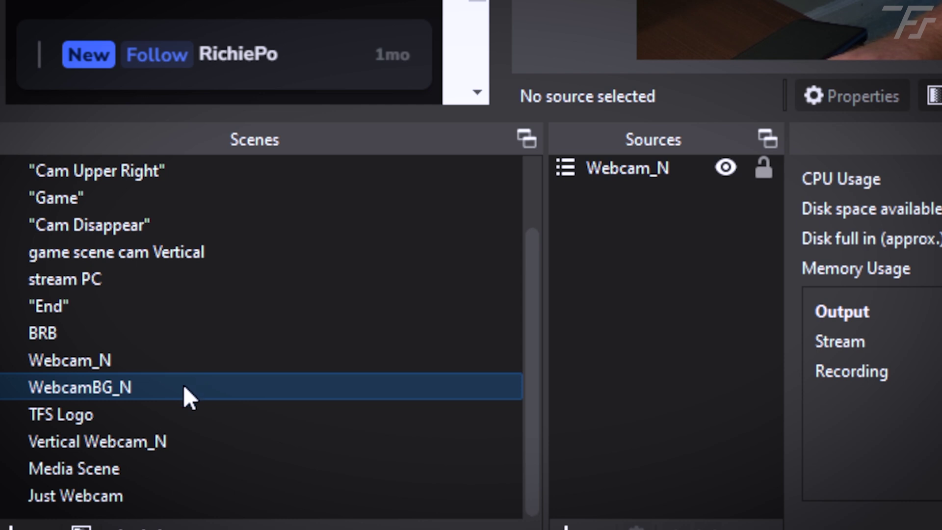
Add a Composite Blur filter to WebcamBG_N from its Filters window, blurring the background at radius 36.40
{"action": "right_click", "coordinate": [87, 386]}
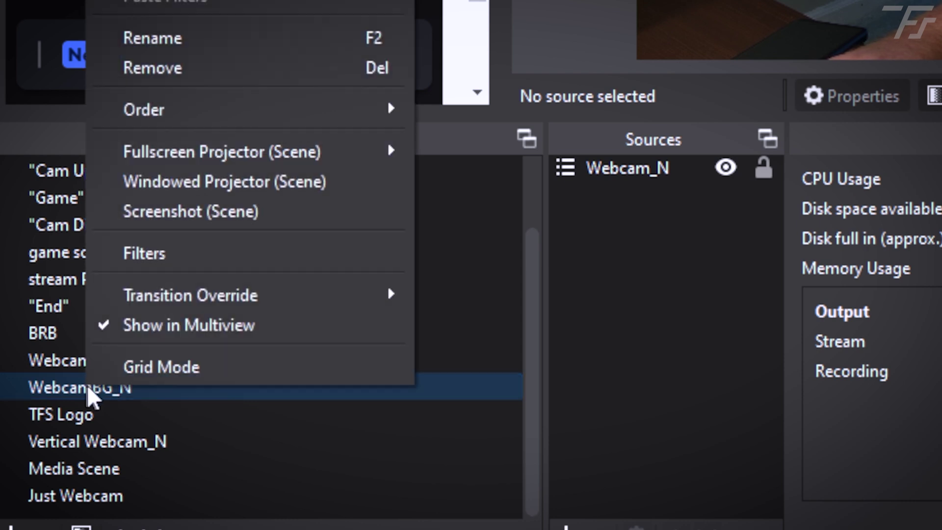
{"action": "left_click", "coordinate": [172, 254]}
{"action": "left_click", "coordinate": [310, 520]}
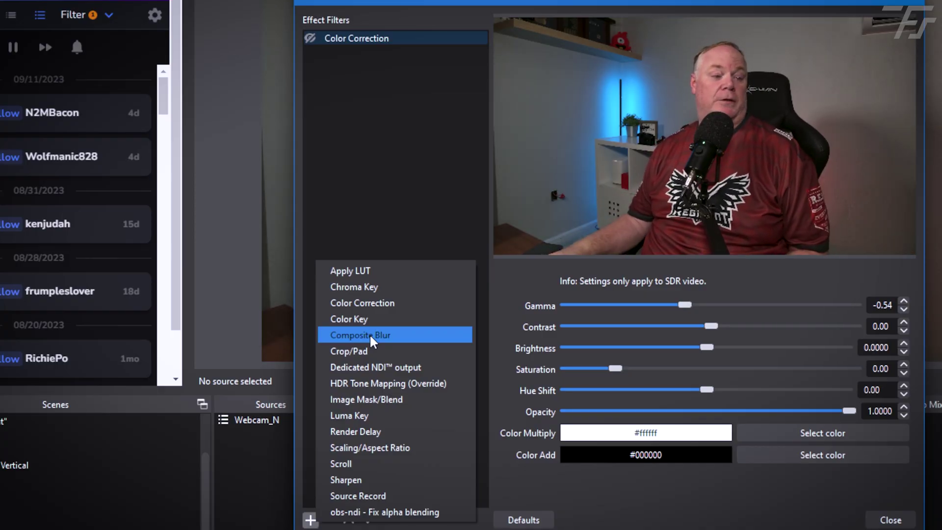
{"action": "left_click", "coordinate": [369, 334]}
{"action": "left_click", "coordinate": [569, 284]}
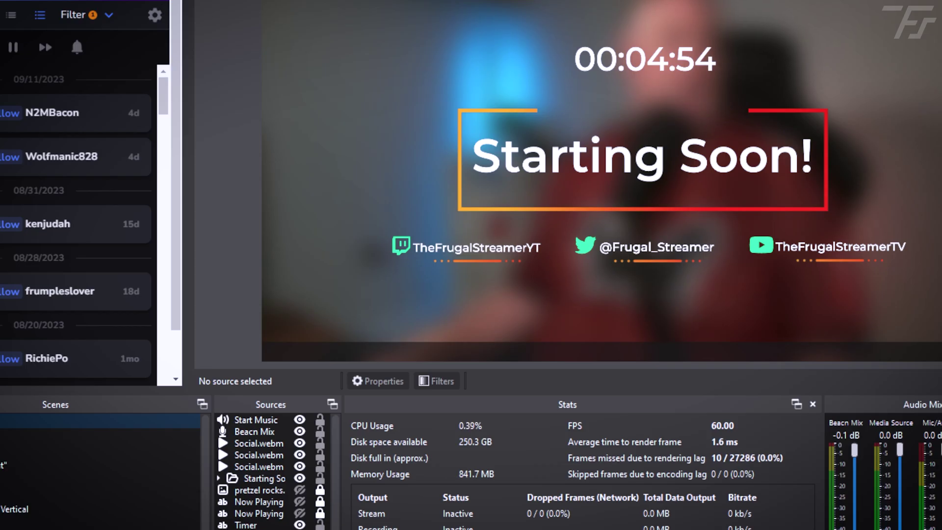
Re-enable the -0.74 gamma Color Correction filter on the webcam background scene
{"action": "key", "text": "F1"}
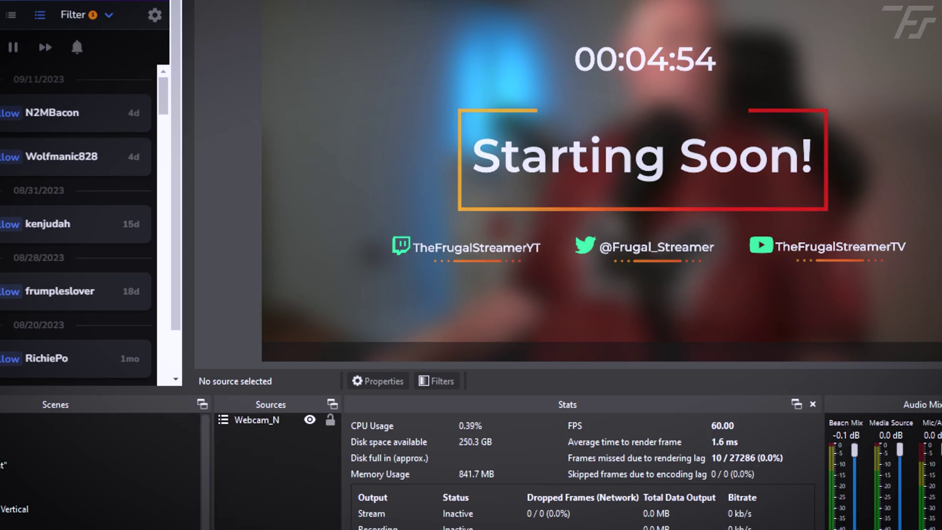
{"action": "key", "text": "Menu"}
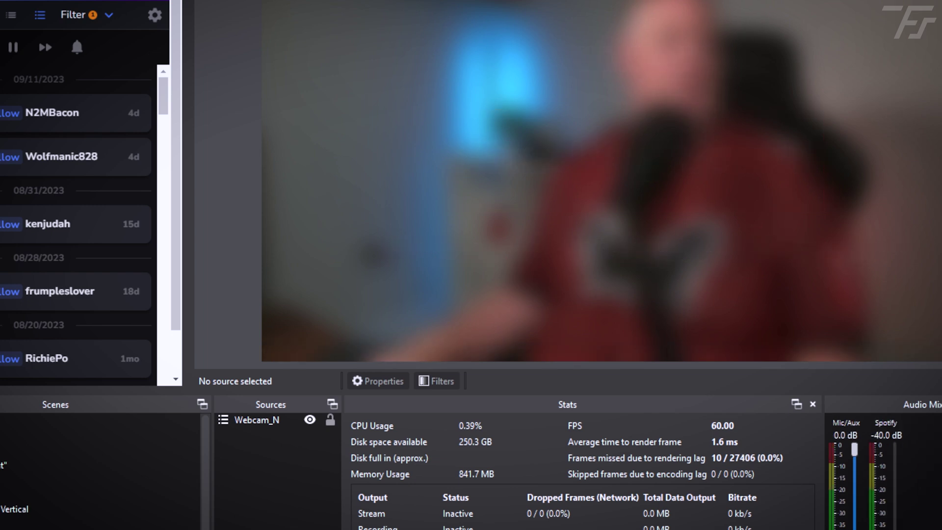
{"action": "left_click", "coordinate": [49, 510]}
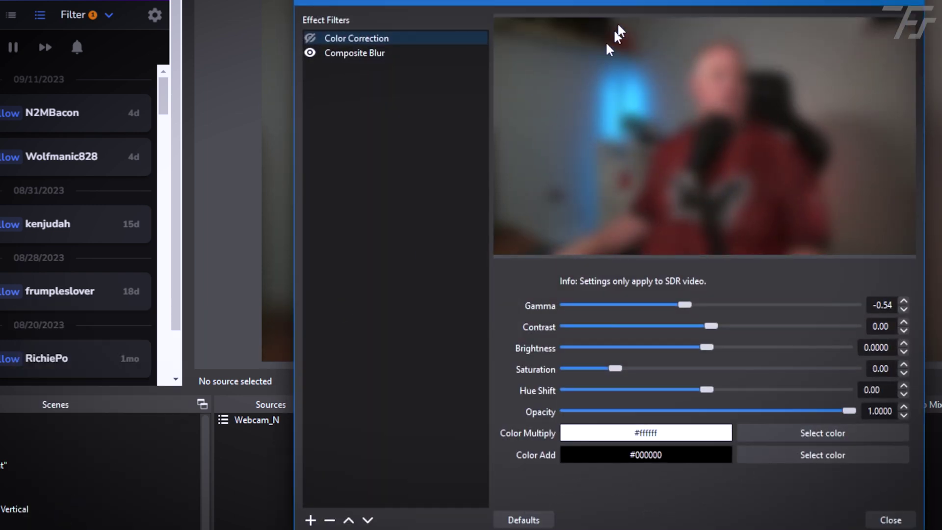
{"action": "left_click", "coordinate": [310, 38]}
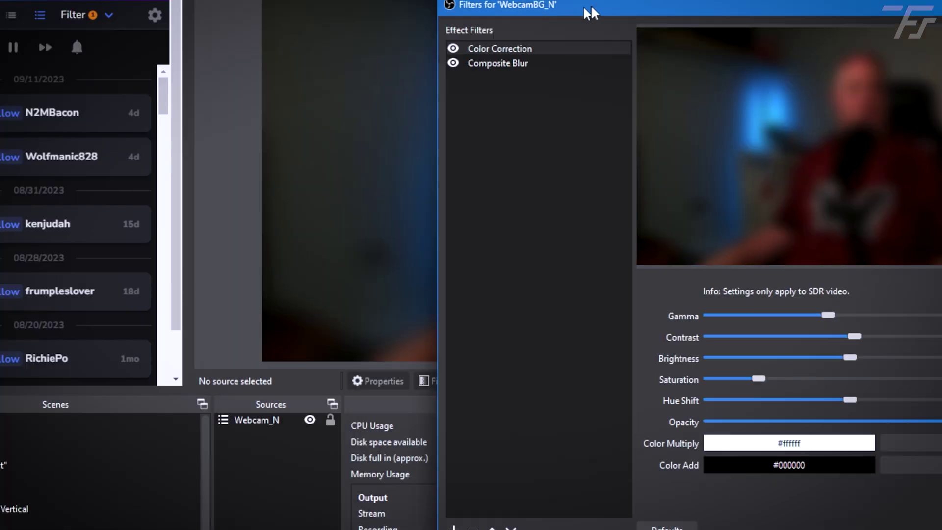
{"action": "left_click_drag", "start_coordinate": [449, 3], "coordinate": [495, 10]}
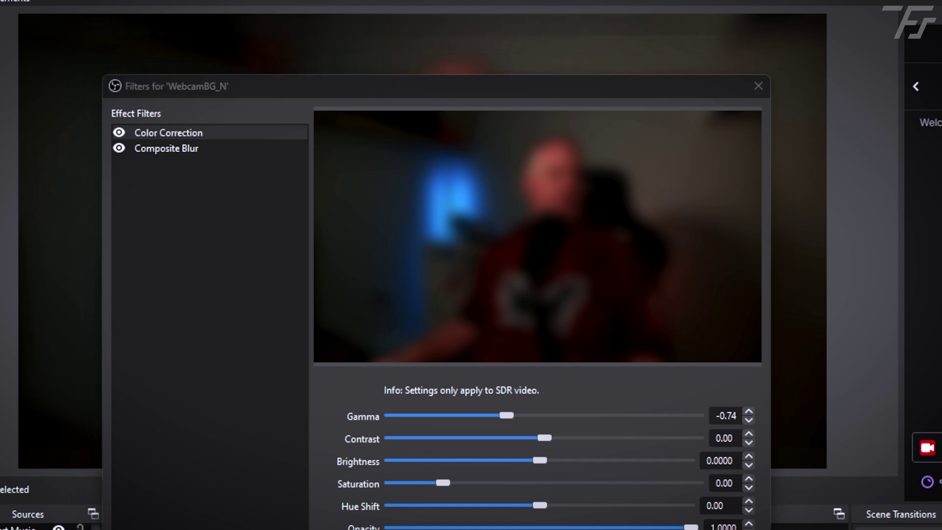
{"action": "key", "text": "Escape"}
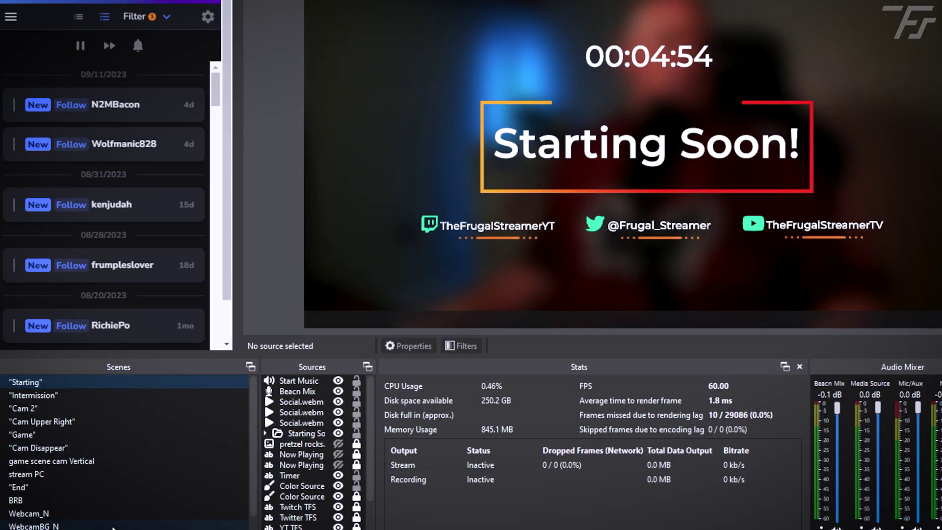
Open WebcamBG_N's filters, temporarily hide Color Correction, and select Composite Blur
{"action": "left_click", "coordinate": [113, 526]}
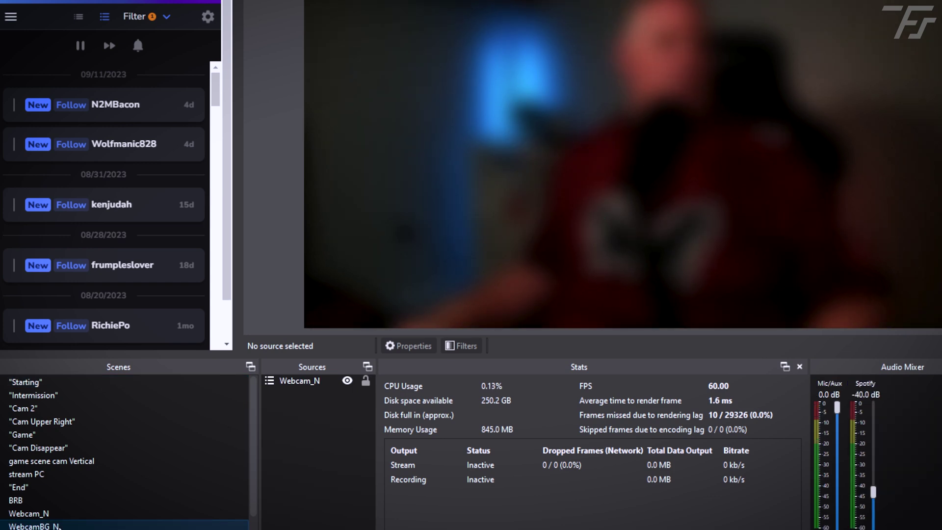
{"action": "right_click", "coordinate": [76, 526]}
{"action": "left_click", "coordinate": [147, 465]}
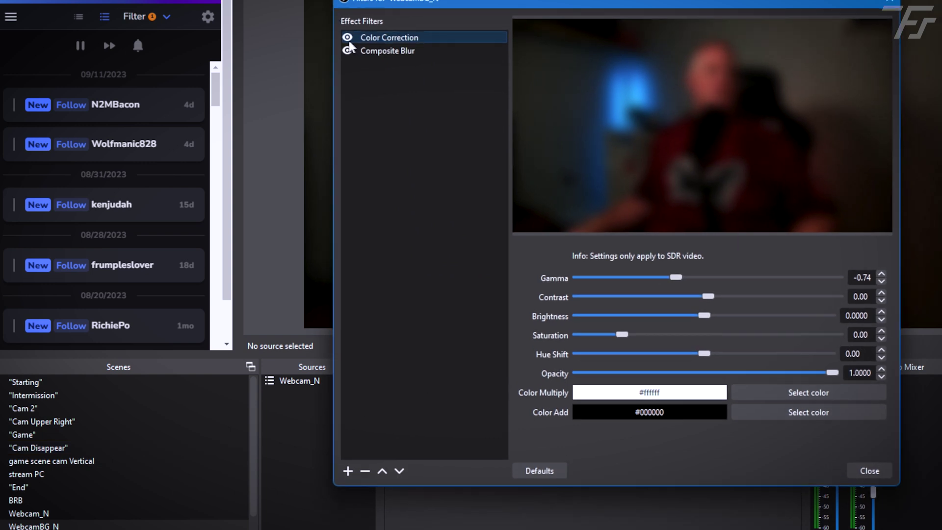
{"action": "left_click", "coordinate": [347, 38]}
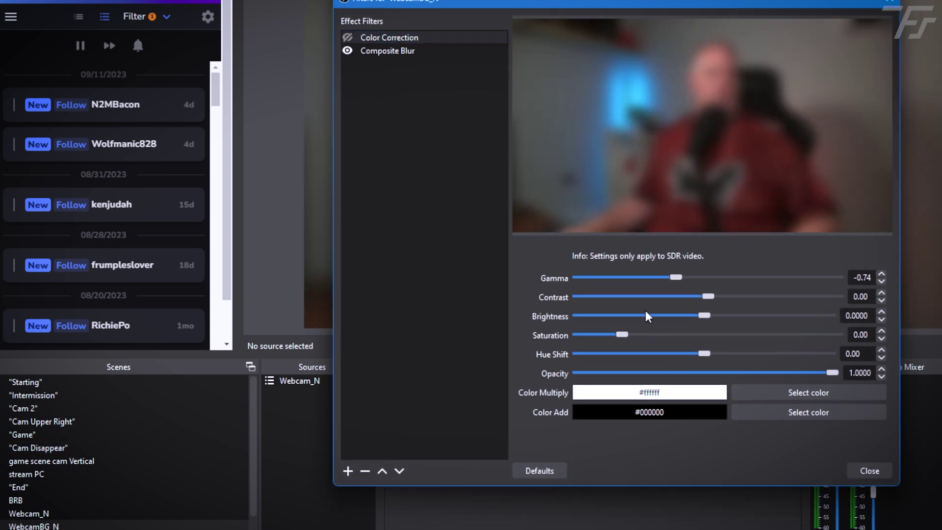
{"action": "left_click", "coordinate": [412, 55]}
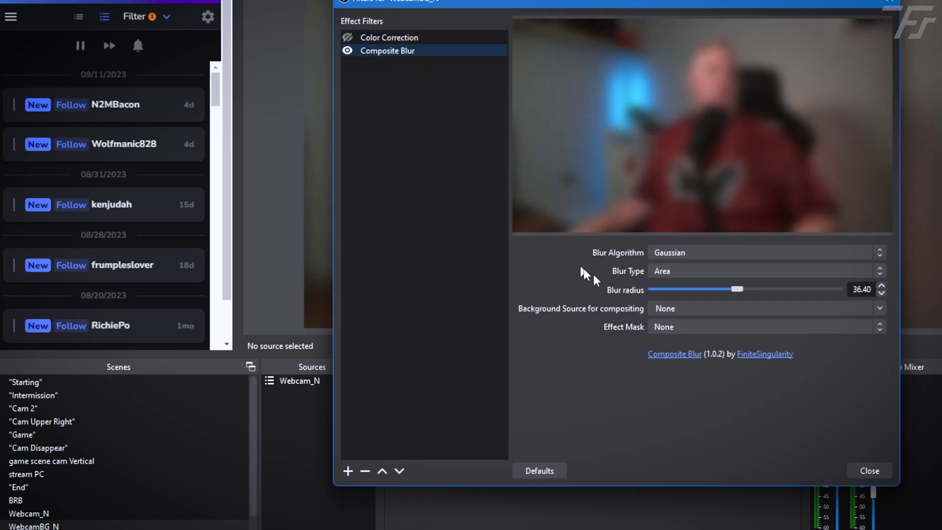
Switch the blur algorithm to Dual Kawase at radius 89 and turn Color Correction back on
{"action": "left_click_drag", "start_coordinate": [722, 290], "coordinate": [610, 292]}
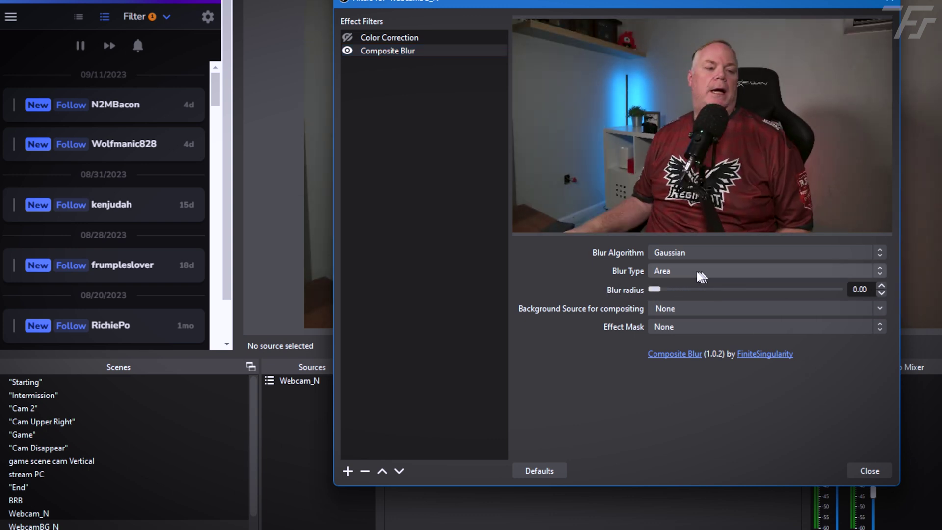
{"action": "left_click", "coordinate": [705, 254]}
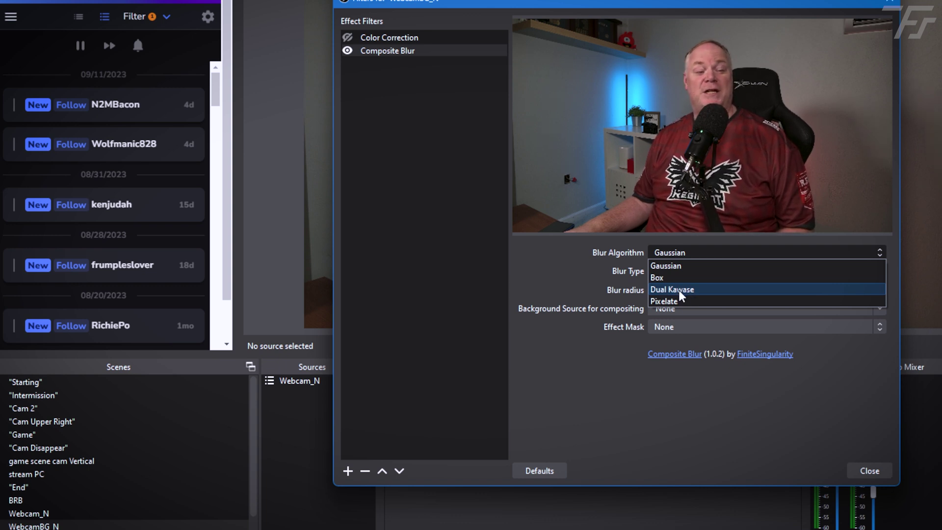
{"action": "left_click", "coordinate": [681, 293]}
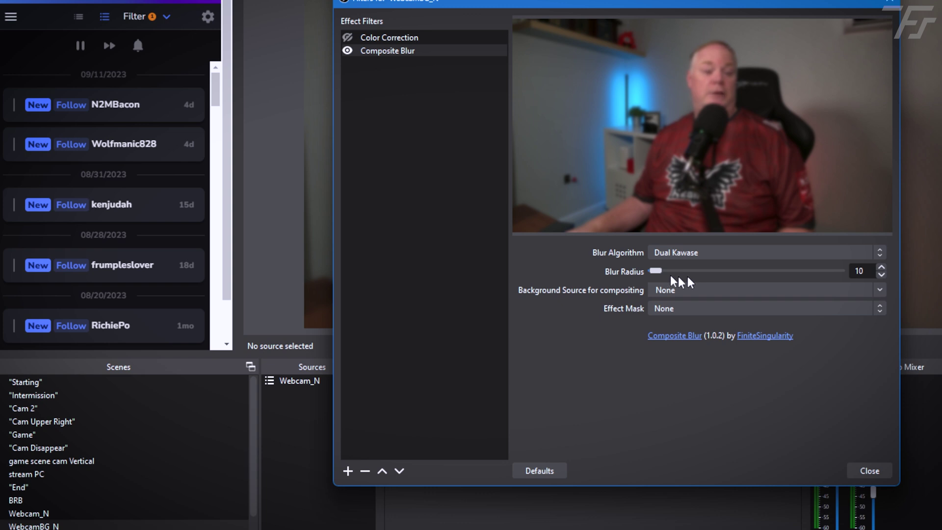
{"action": "left_click_drag", "start_coordinate": [657, 273], "coordinate": [676, 272]}
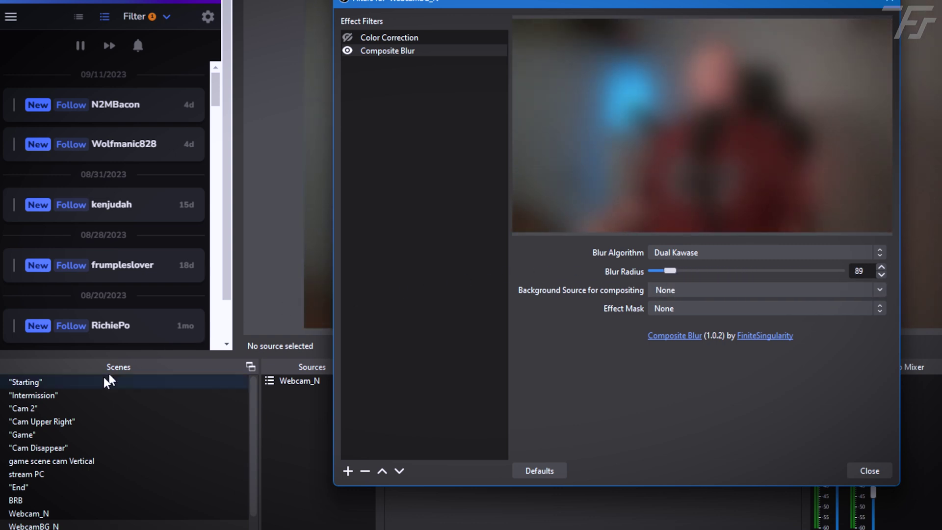
{"action": "left_click", "coordinate": [347, 38]}
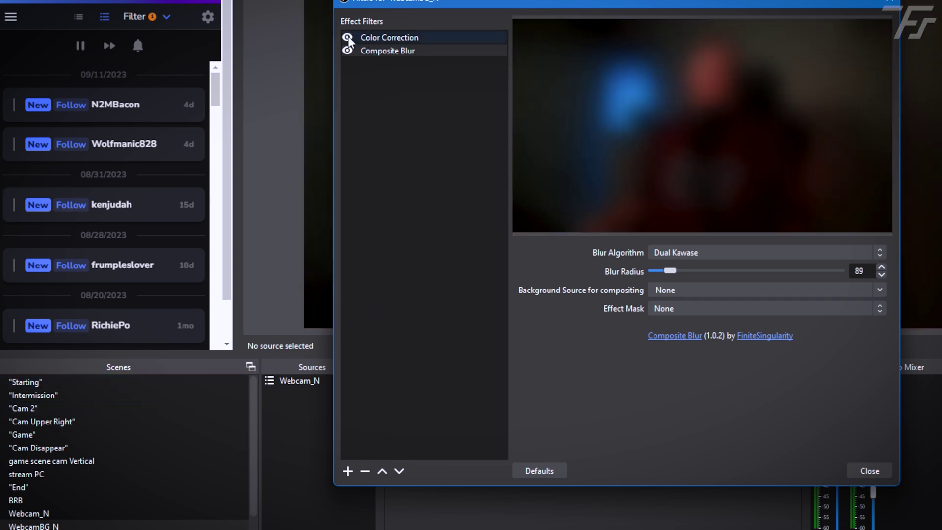
Close the filters, visit the Starting scene, then return to WebcamBG_N
{"action": "left_click", "coordinate": [864, 472]}
{"action": "left_click", "coordinate": [177, 383]}
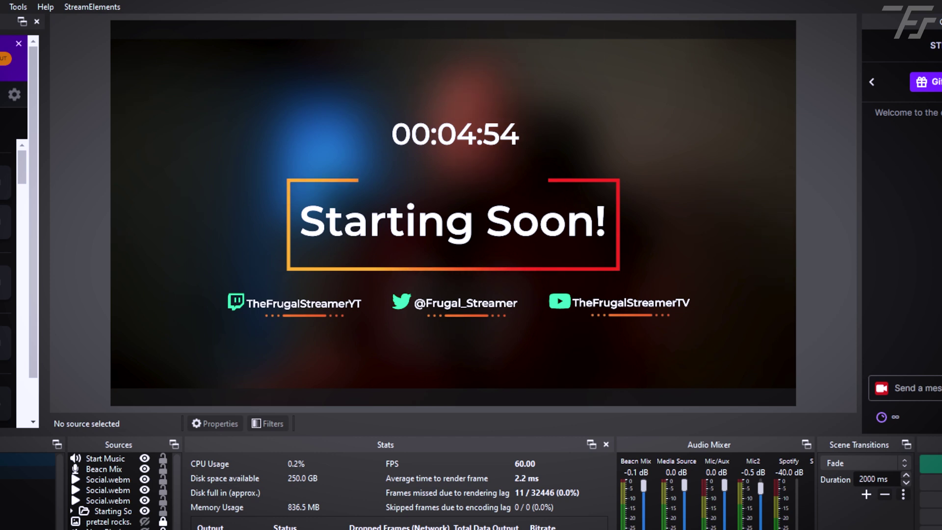
{"action": "left_click", "coordinate": [123, 395]}
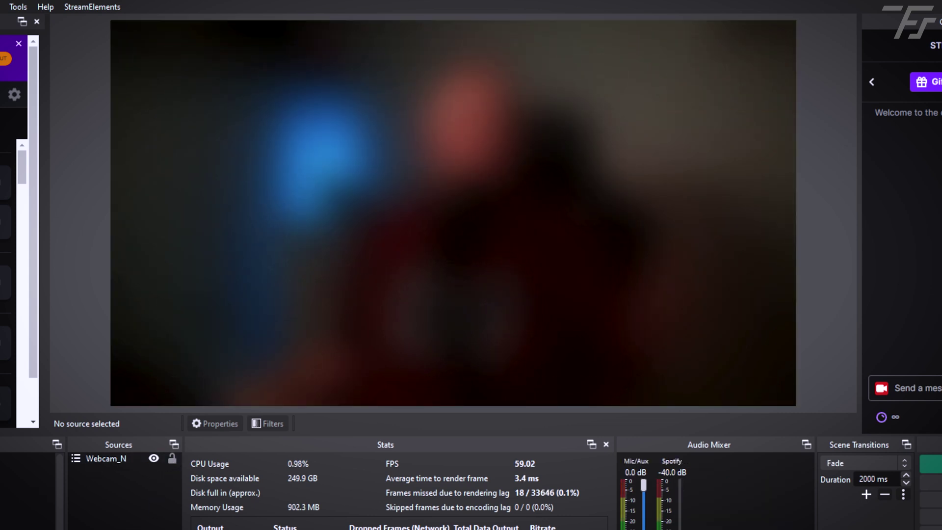
Open WebcamBG_N's filters, hide Color Correction, and select the Composite Blur filter
{"action": "right_click", "coordinate": [2, 362]}
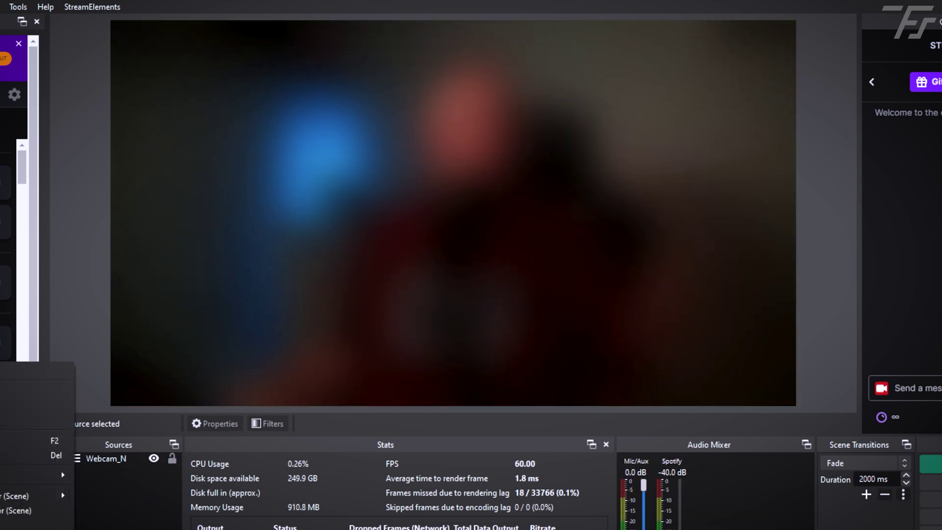
{"action": "left_click", "coordinate": [30, 525]}
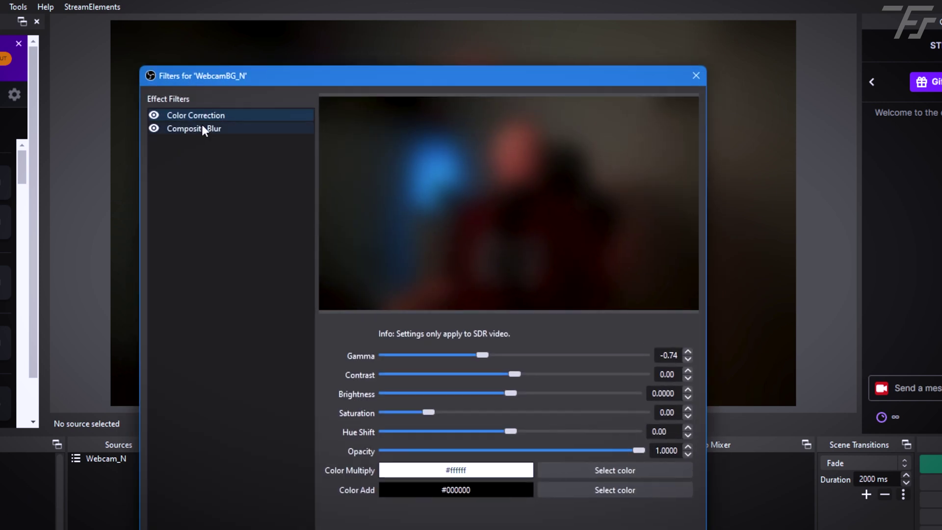
{"action": "left_click", "coordinate": [154, 114]}
{"action": "left_click", "coordinate": [150, 130]}
{"action": "left_click", "coordinate": [172, 130]}
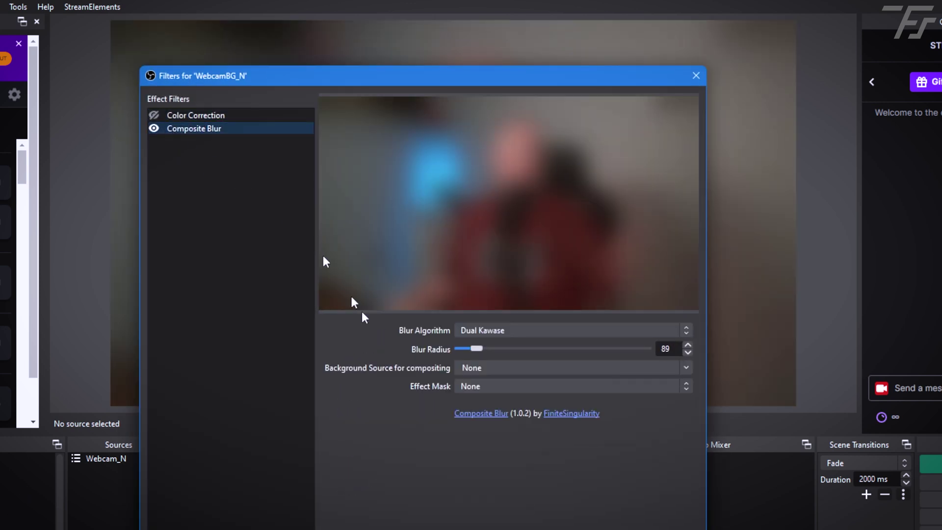
Bring the Composite Blur radius down from 56 to 1, briefly testing a higher value
{"action": "left_click_drag", "start_coordinate": [464, 348], "coordinate": [432, 352]}
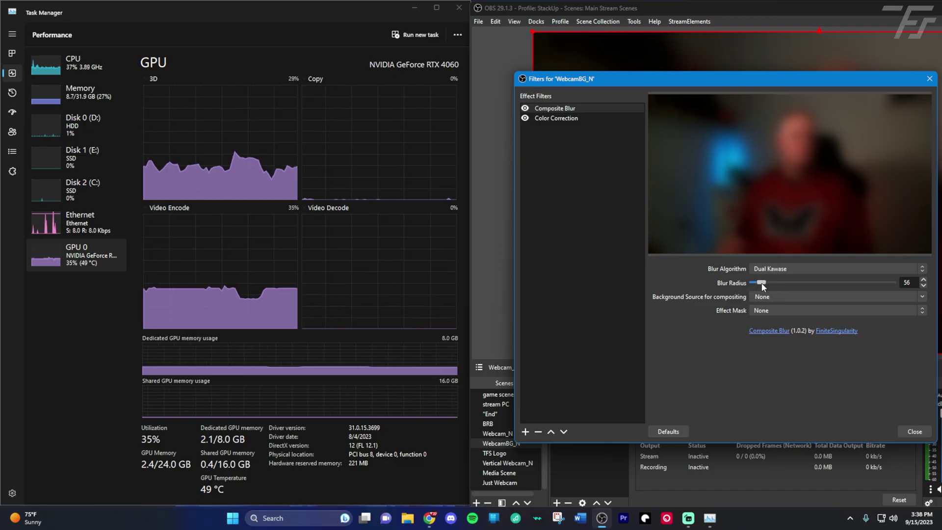
{"action": "left_click_drag", "start_coordinate": [761, 282], "coordinate": [671, 282]}
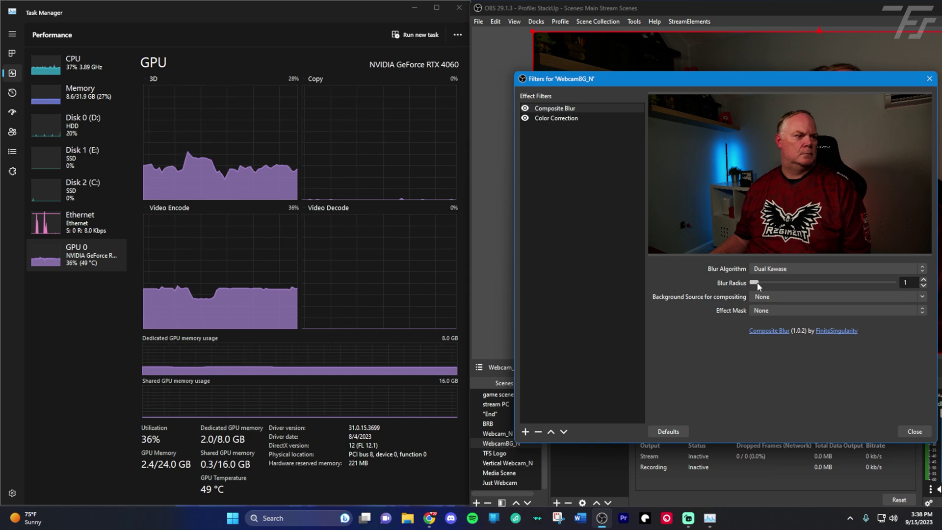
{"action": "scroll", "coordinate": [758, 268], "scroll_direction": "up", "scroll_amount": 2}
{"action": "left_click_drag", "start_coordinate": [753, 296], "coordinate": [893, 297]}
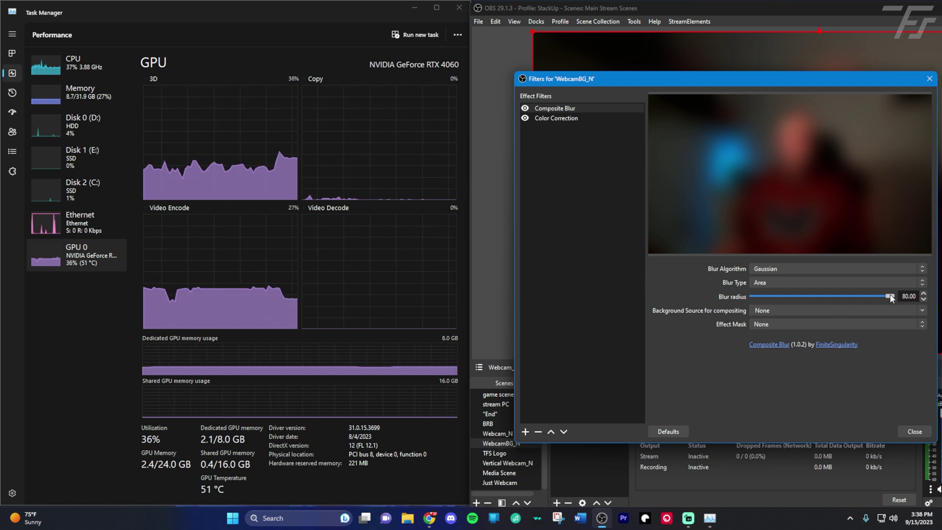
{"action": "left_click_drag", "start_coordinate": [891, 298], "coordinate": [653, 293]}
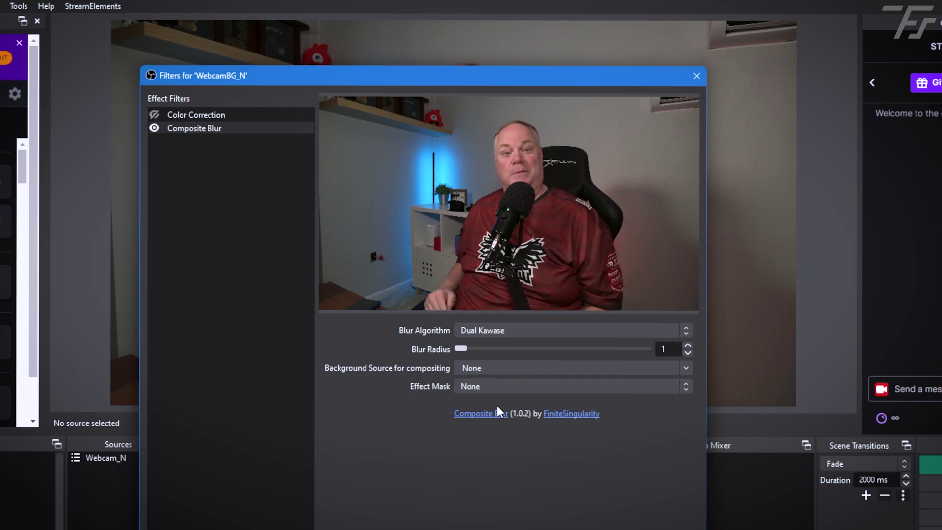
Open the Effect Mask dropdown in the Composite Blur settings
{"action": "left_click", "coordinate": [579, 388]}
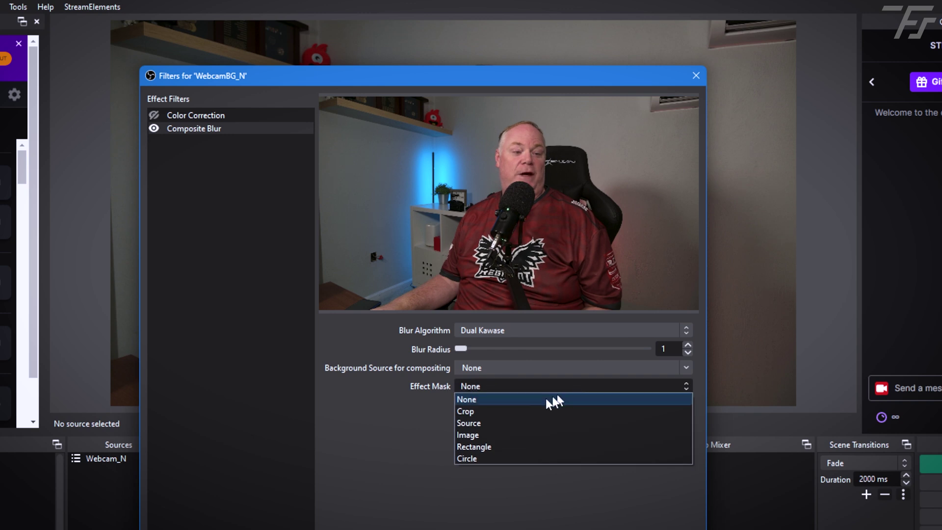
Apply a Crop mask at radius 205 with Top 64.87, Bottom 27.03, Left 27.93, Right 65.77
{"action": "left_click", "coordinate": [492, 415]}
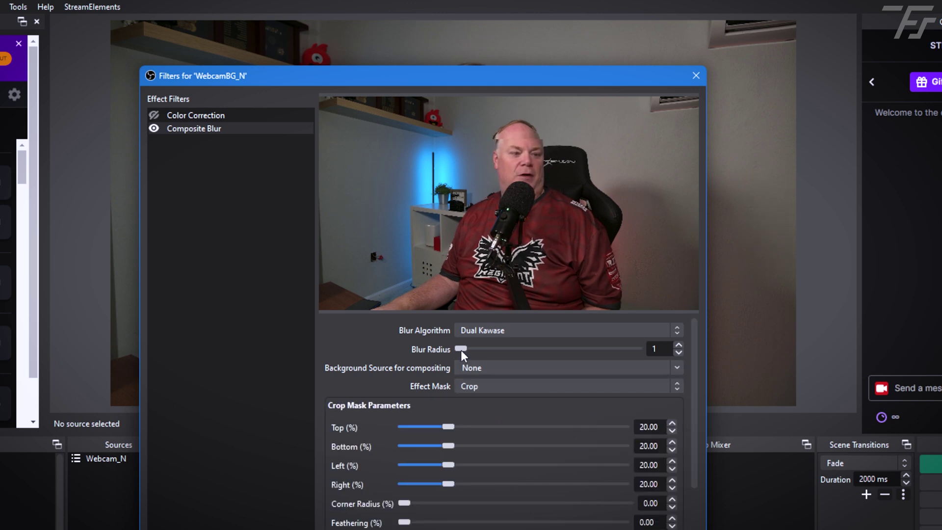
{"action": "left_click_drag", "start_coordinate": [461, 349], "coordinate": [496, 350]}
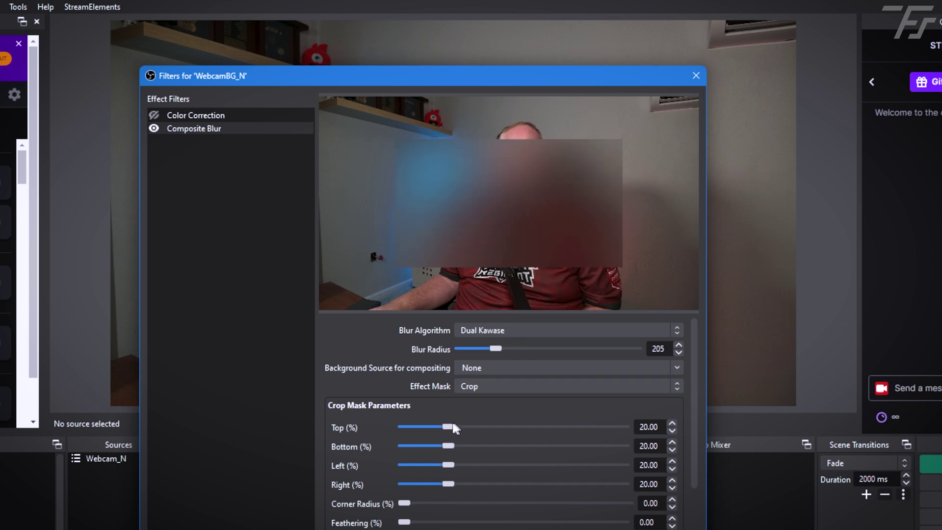
{"action": "mouse_move", "coordinate": [449, 427]}
{"action": "left_mouse_down"}
{"action": "mouse_move", "coordinate": [434, 427]}
{"action": "mouse_move", "coordinate": [456, 427]}
{"action": "left_mouse_up"}
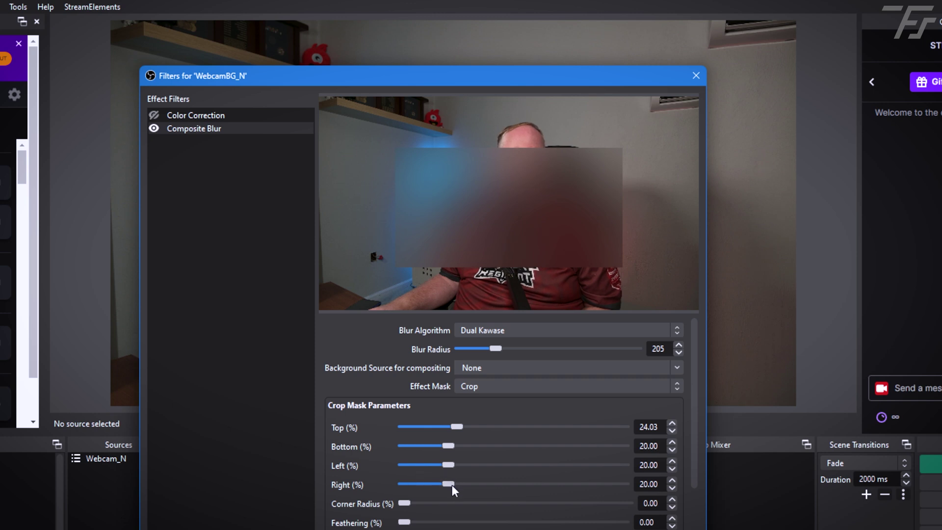
{"action": "left_click_drag", "start_coordinate": [450, 484], "coordinate": [548, 483]}
{"action": "left_click_drag", "start_coordinate": [448, 465], "coordinate": [468, 465]}
{"action": "left_click_drag", "start_coordinate": [452, 427], "coordinate": [547, 444]}
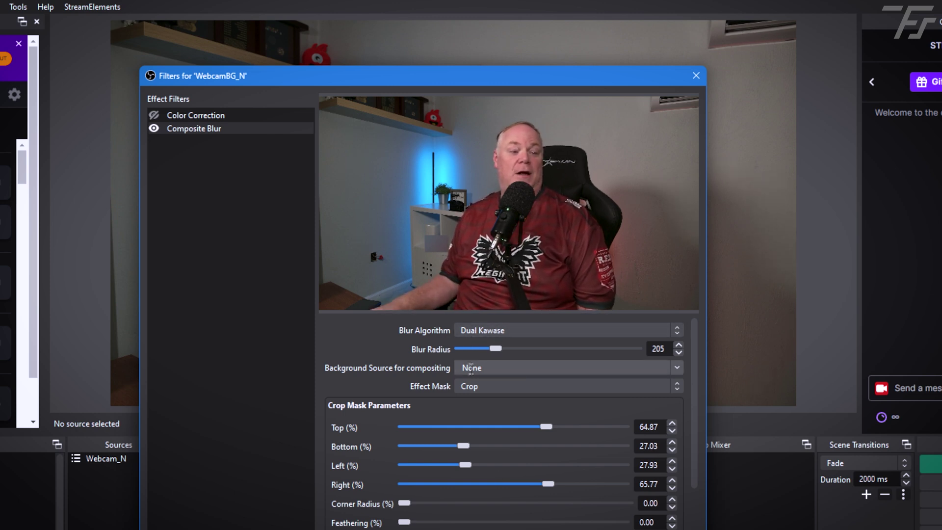
Remove the mask, switch to Square Pixelate at size 24.20, re-enable Color Correction, and close Filters
{"action": "left_click", "coordinate": [558, 387]}
{"action": "left_click", "coordinate": [540, 395]}
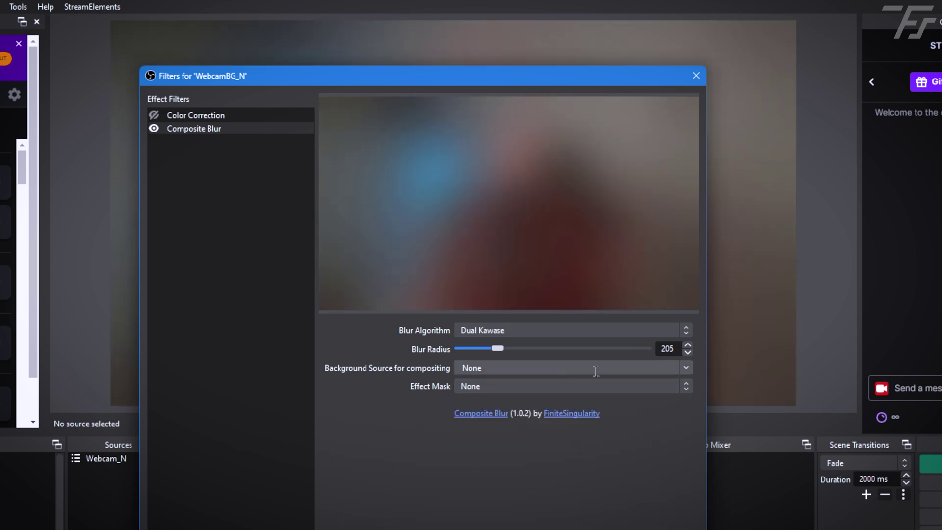
{"action": "left_click", "coordinate": [557, 330]}
{"action": "left_click", "coordinate": [557, 366]}
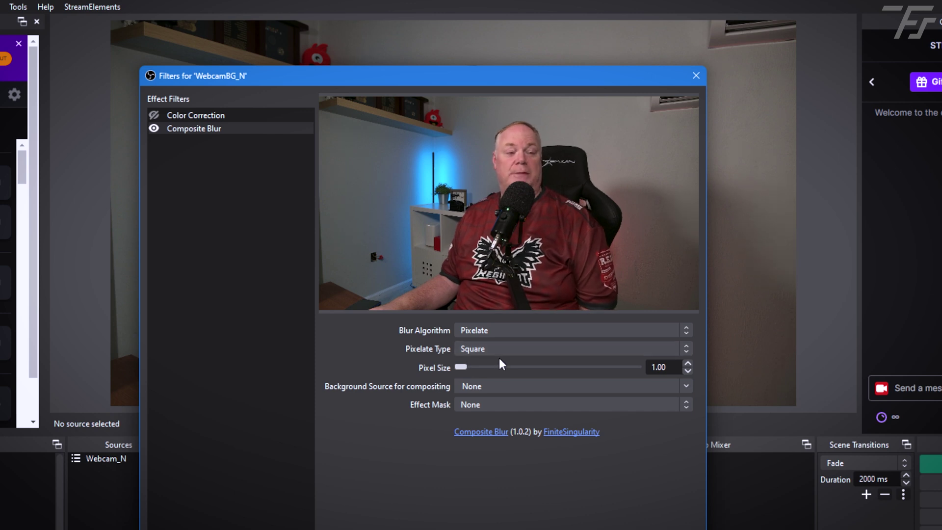
{"action": "mouse_move", "coordinate": [458, 365]}
{"action": "left_mouse_down"}
{"action": "mouse_move", "coordinate": [476, 372]}
{"action": "mouse_move", "coordinate": [462, 372]}
{"action": "left_mouse_up"}
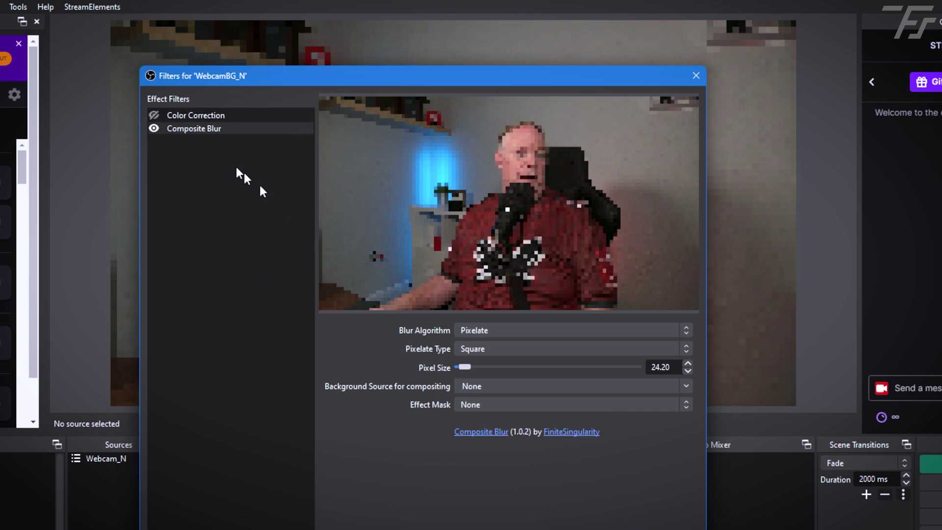
{"action": "left_click", "coordinate": [155, 115]}
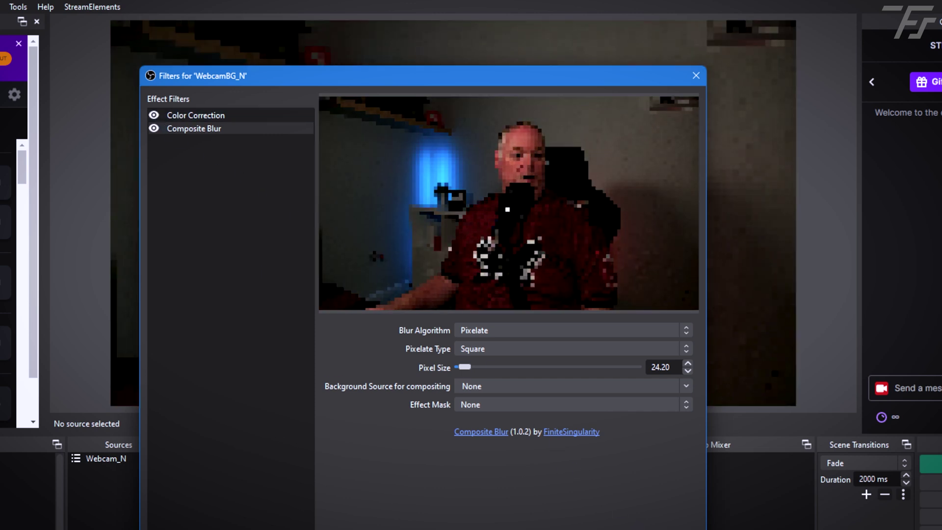
{"action": "key", "text": "Escape"}
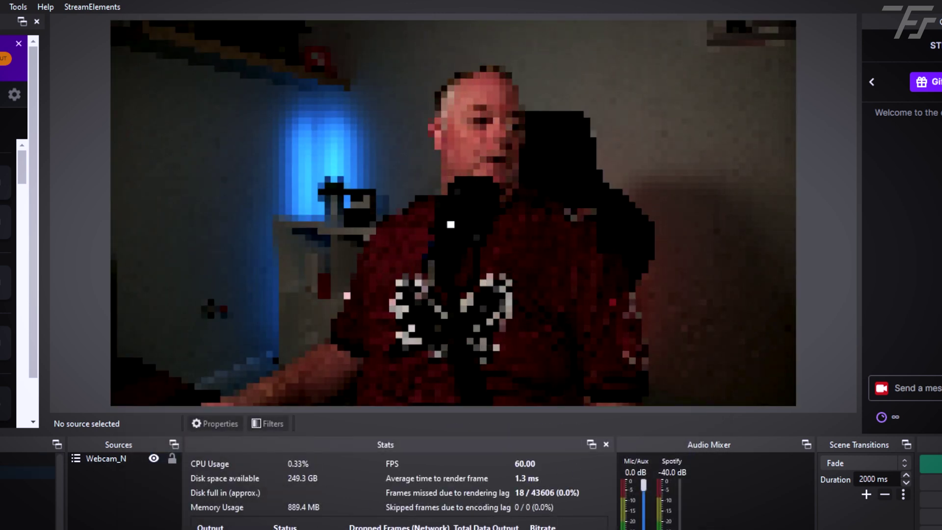
Preview the pixelated background in the main stream scene, then return to the webcam background scene
{"action": "key", "text": "F1"}
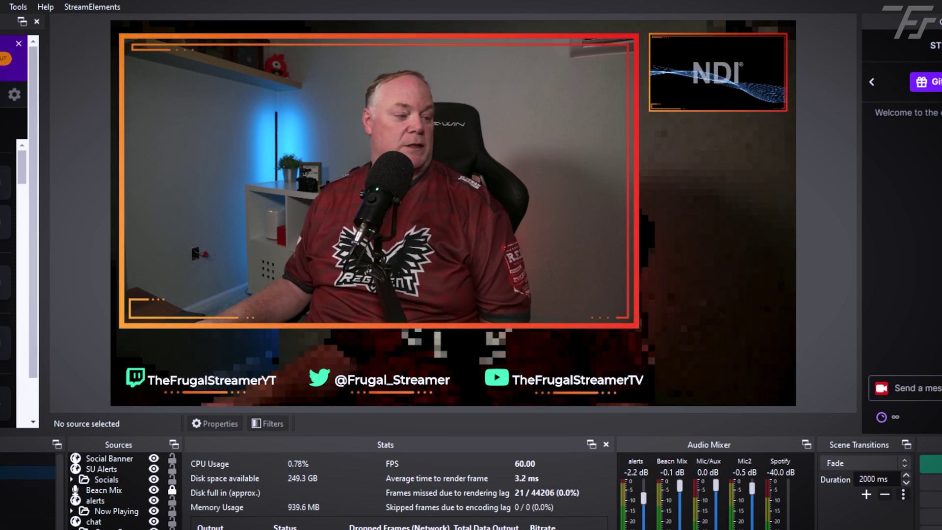
{"action": "key", "text": "F1"}
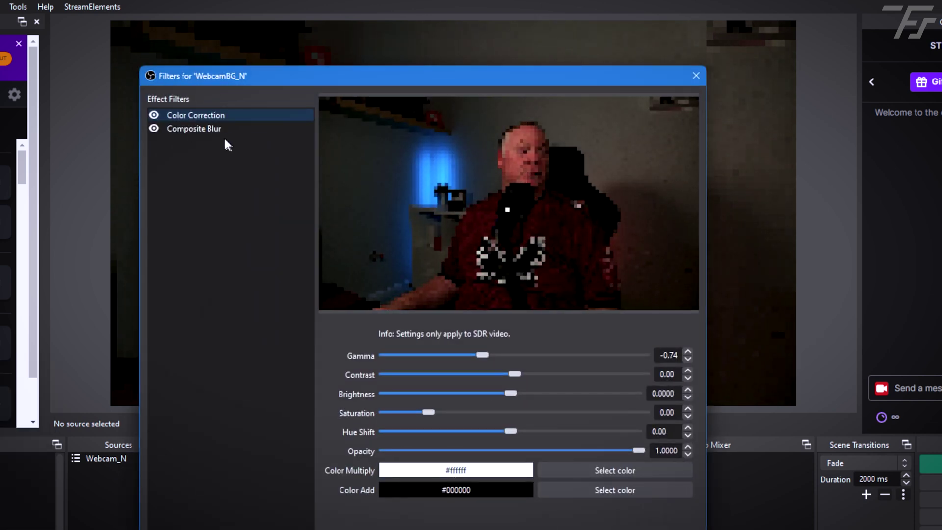
Set Composite Blur's Pixelate Type to Triangle with a pixel size of about 109.10
{"action": "left_click", "coordinate": [231, 128]}
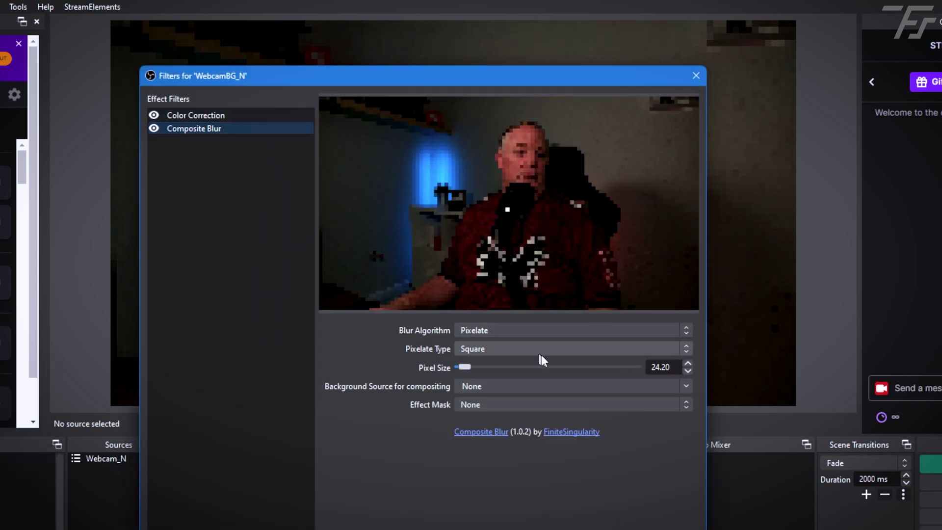
{"action": "left_click", "coordinate": [540, 353]}
{"action": "left_click", "coordinate": [521, 397]}
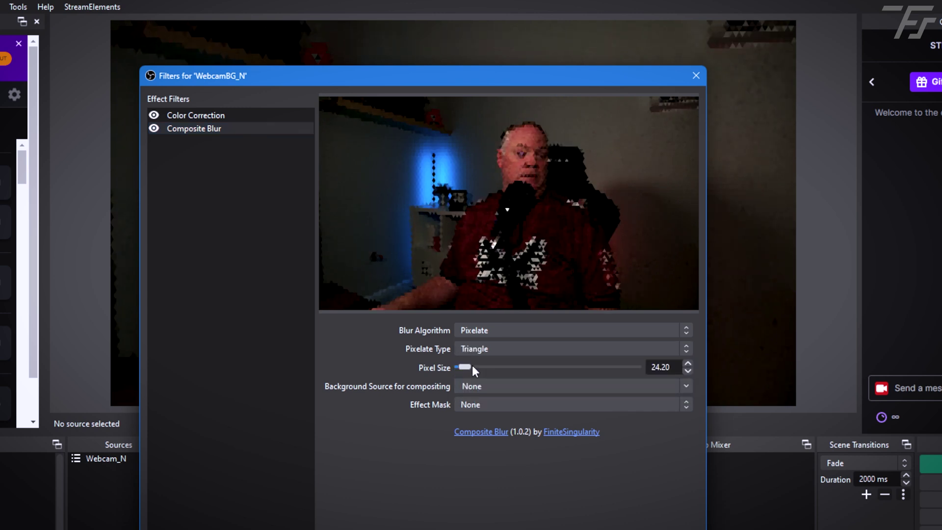
{"action": "left_click_drag", "start_coordinate": [466, 366], "coordinate": [480, 370]}
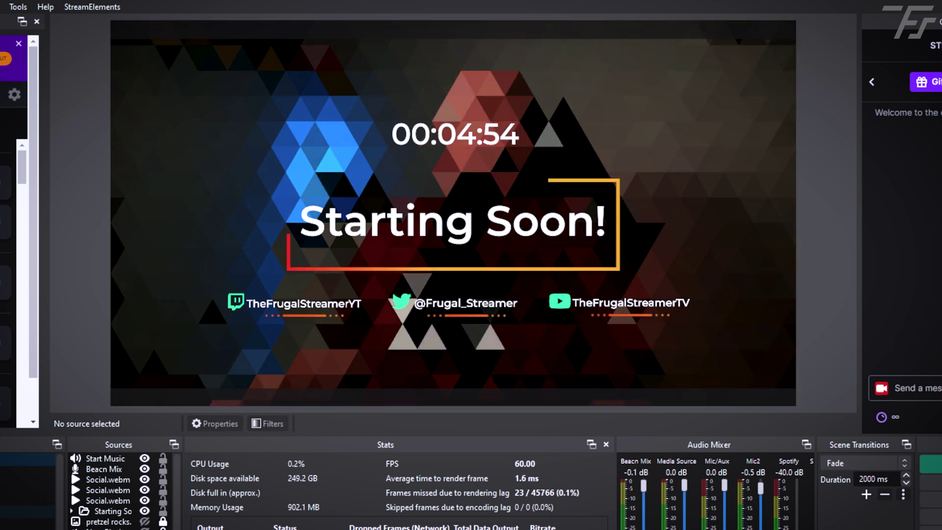
Switch to the camera scene showing the sharp a6300 webcam
{"action": "key", "text": "F1"}
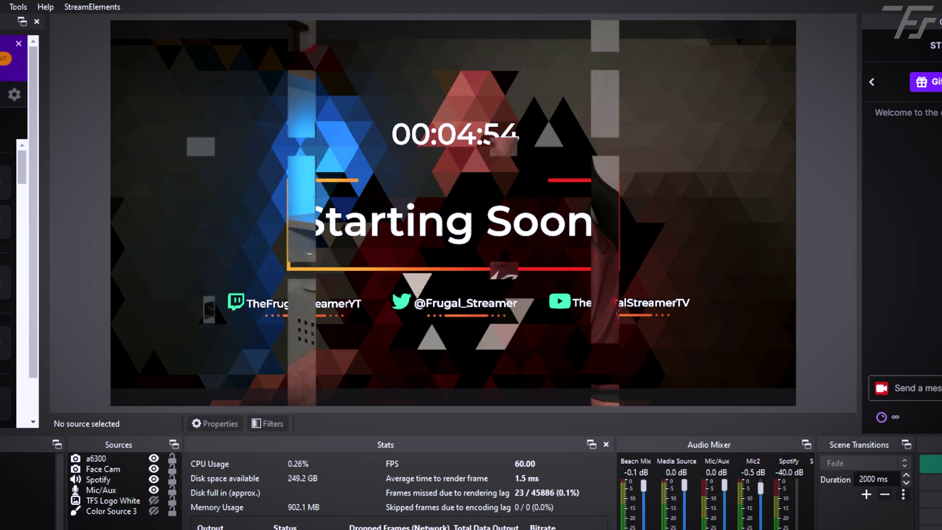